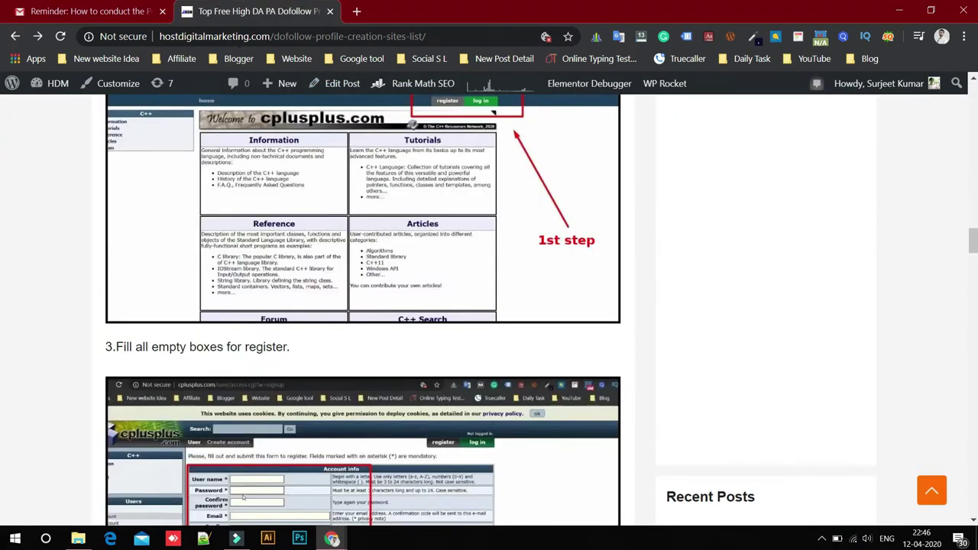
left_click(246, 36)
key("ctrl+c")
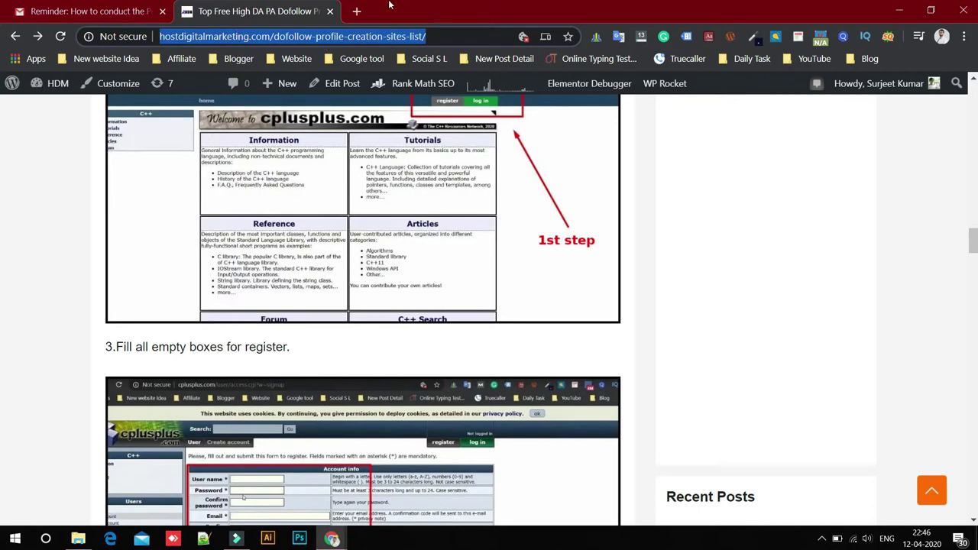
left_click(357, 11)
type("site:")
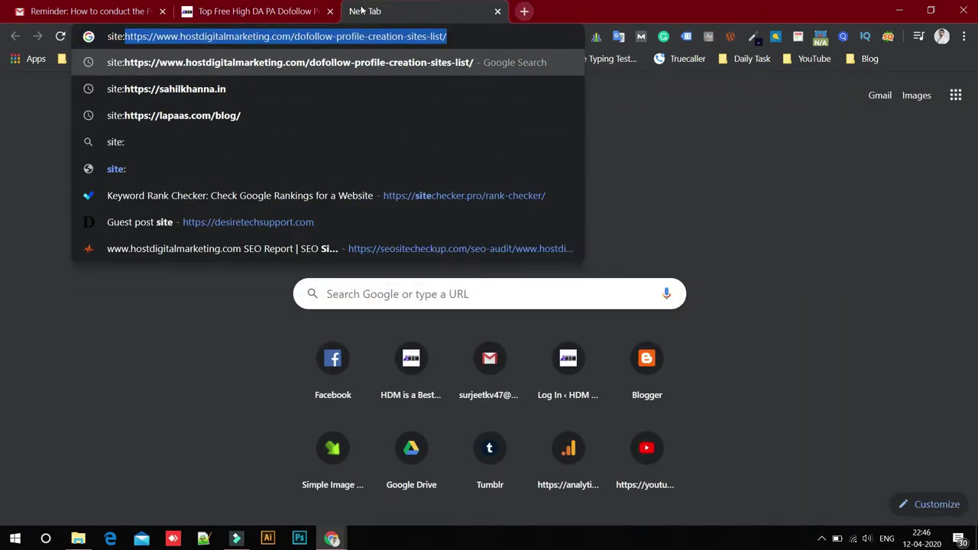
key("ctrl+v")
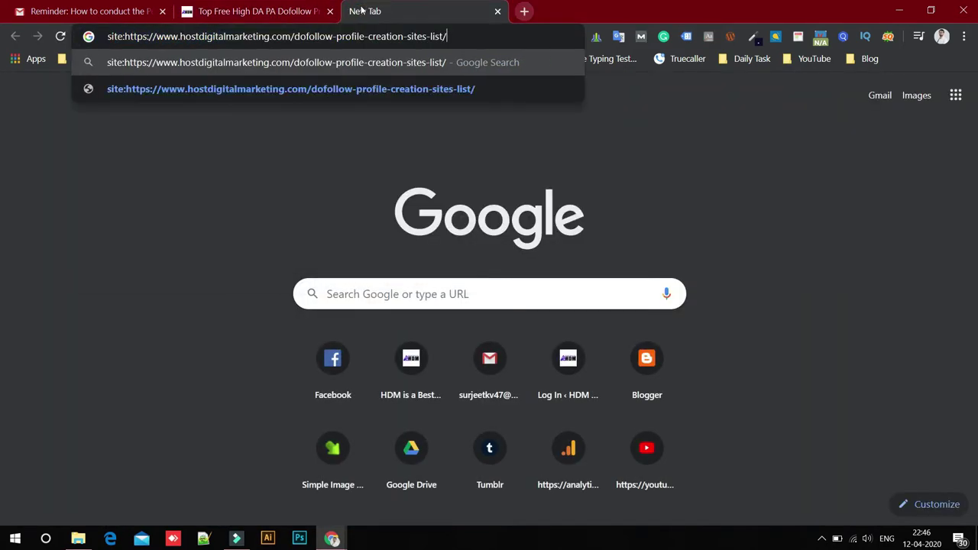
key("Return")
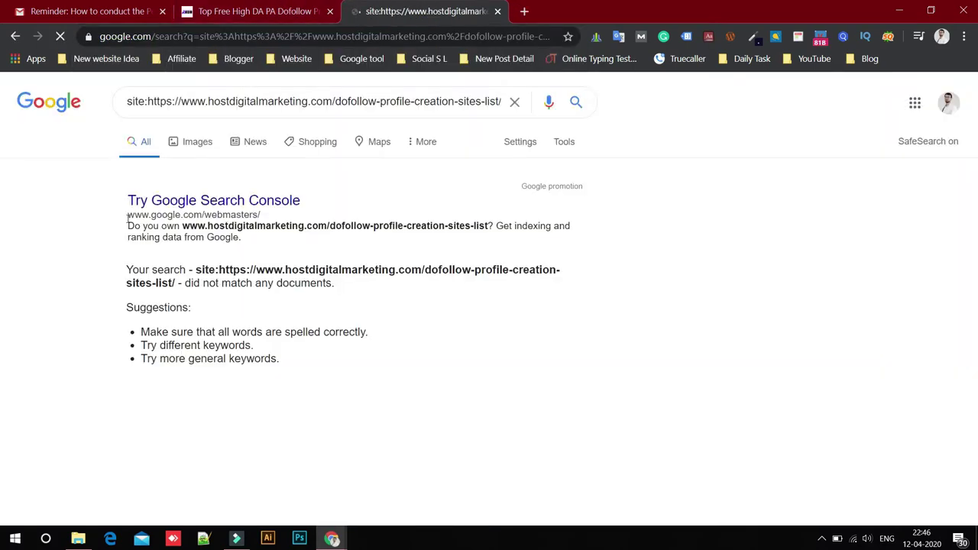
Step: Open Google Search Console from the search results and switch to the HDM website's Google account
left_click(185, 202)
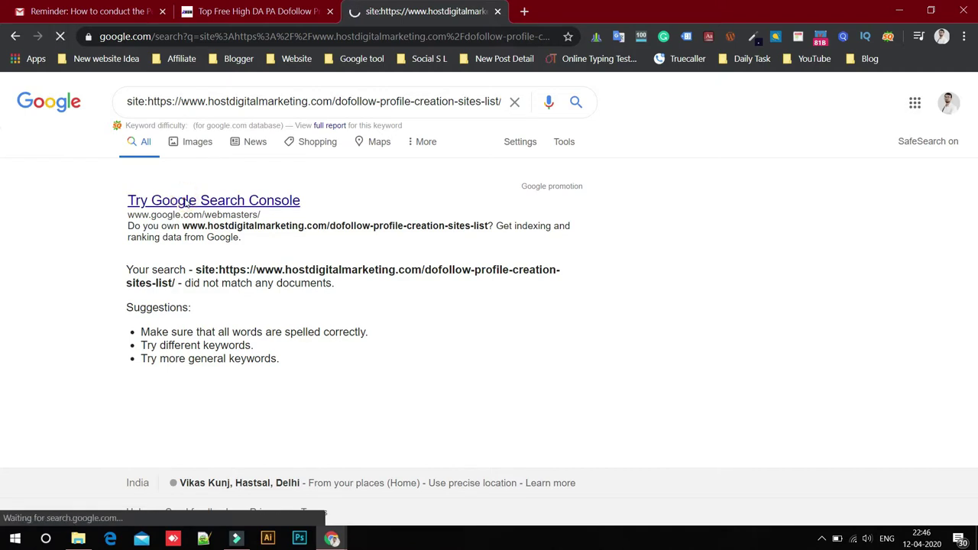
left_click(527, 13)
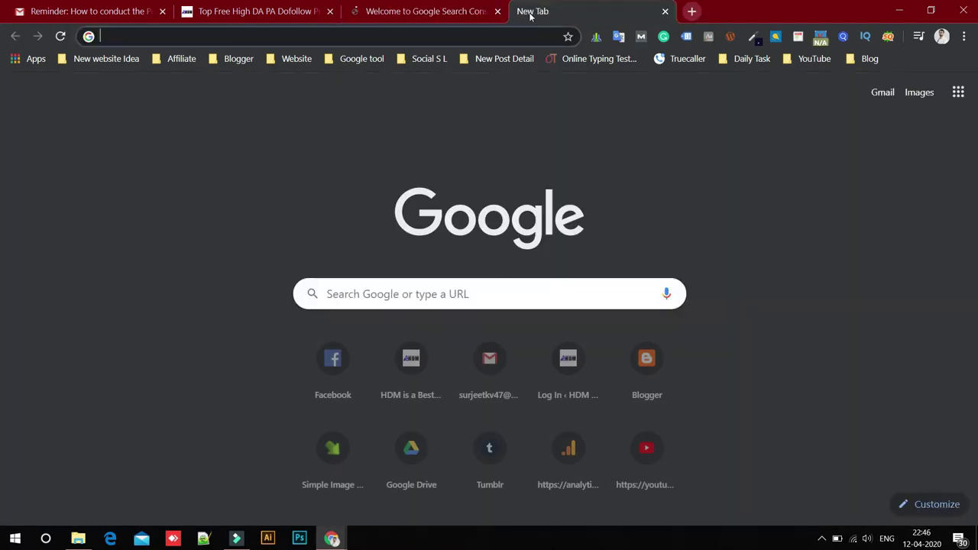
left_click(435, 6)
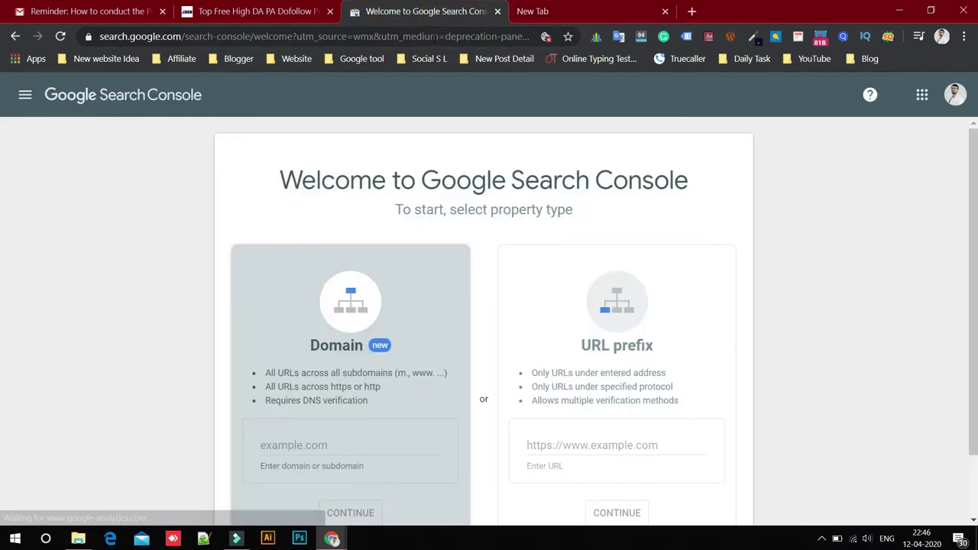
left_click(954, 94)
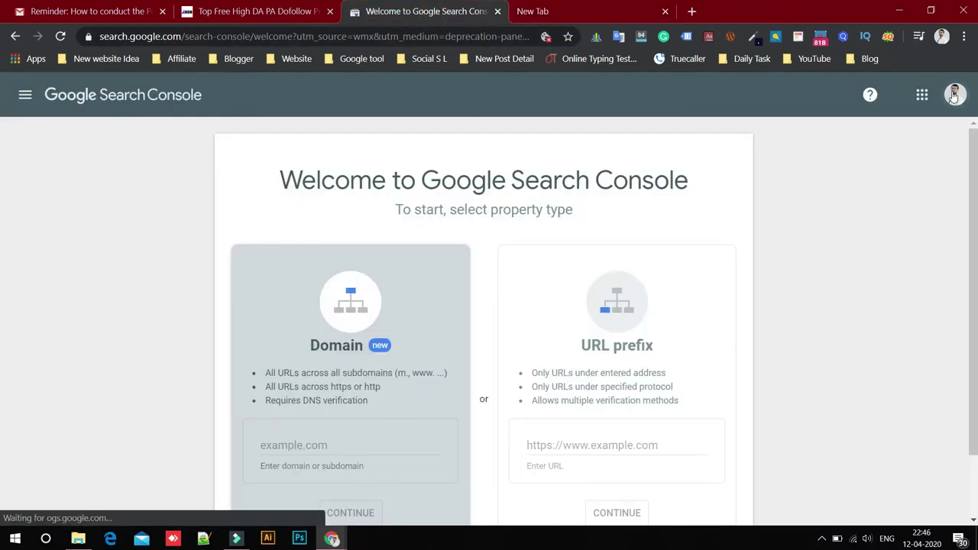
left_click(839, 315)
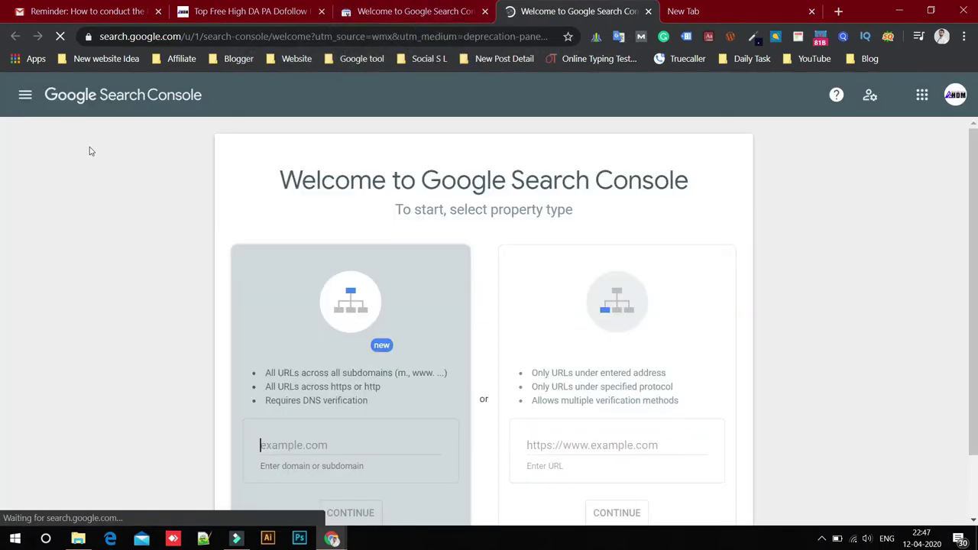
left_click(26, 94)
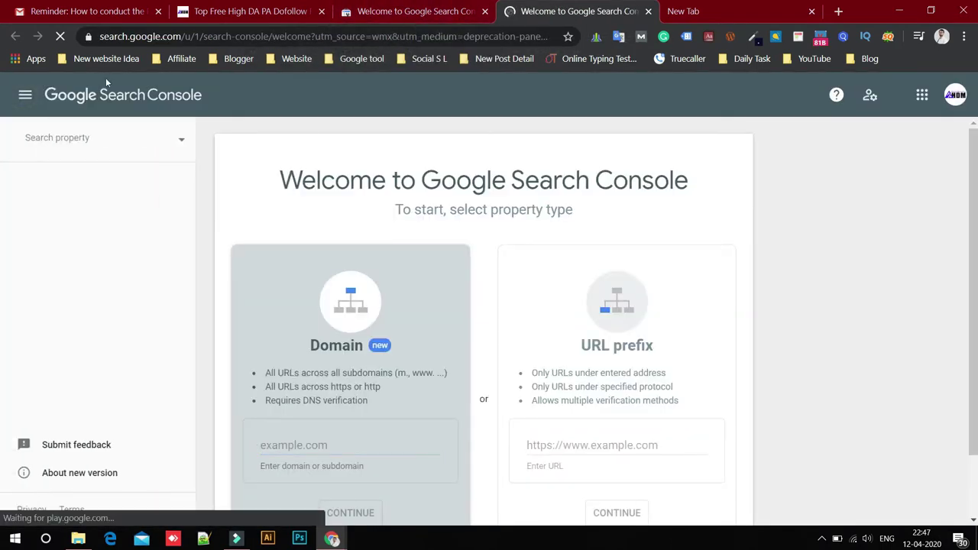
left_click(99, 144)
left_click(123, 205)
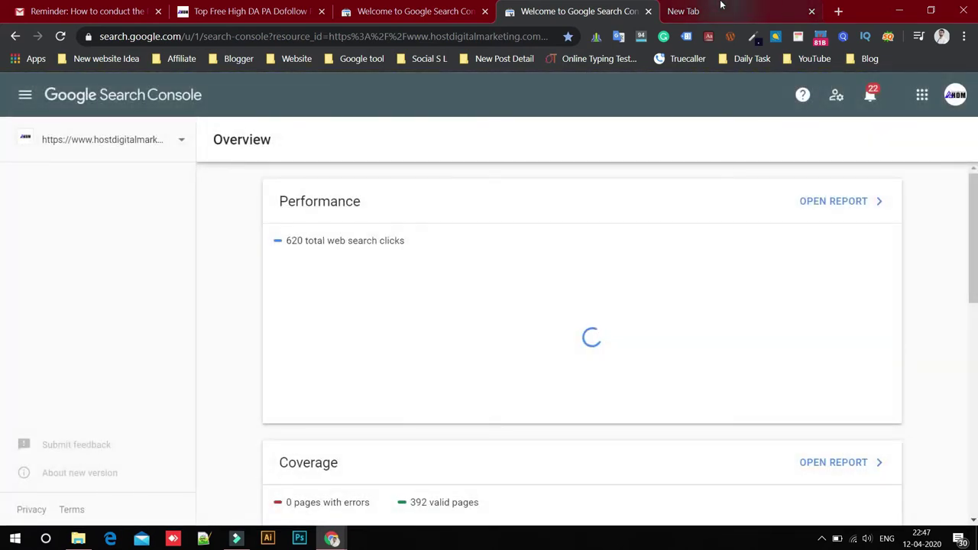
left_click(715, 11)
left_click(812, 10)
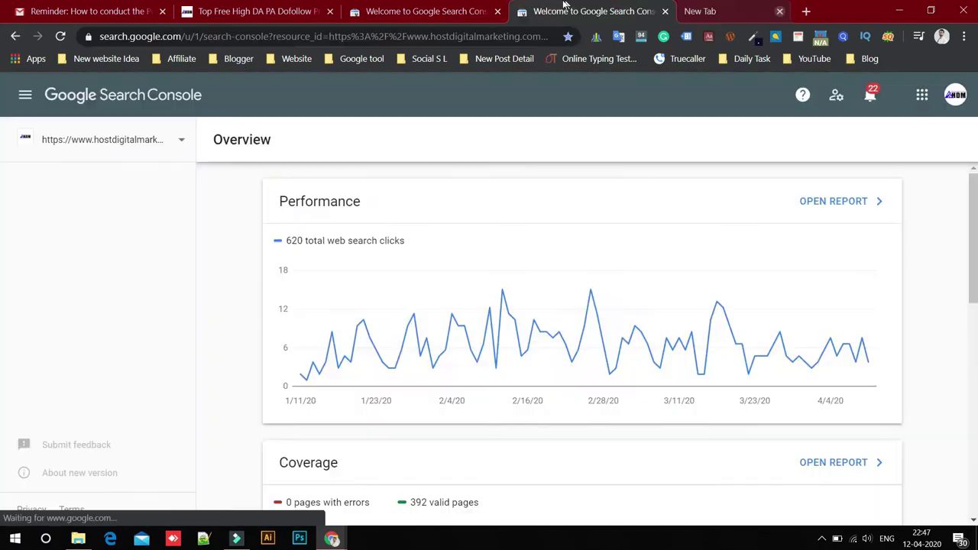
scroll(453, 276, "down", 10)
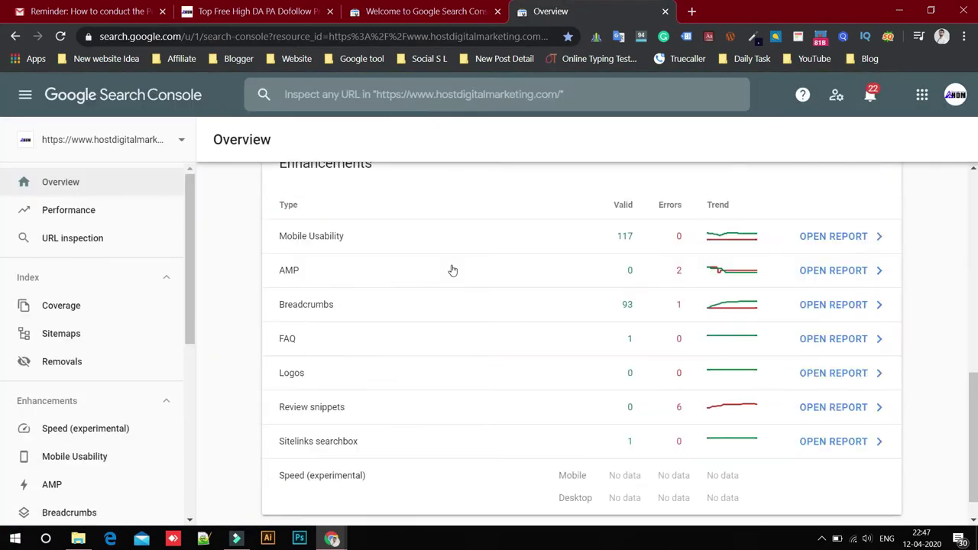
scroll(453, 276, "up", 10)
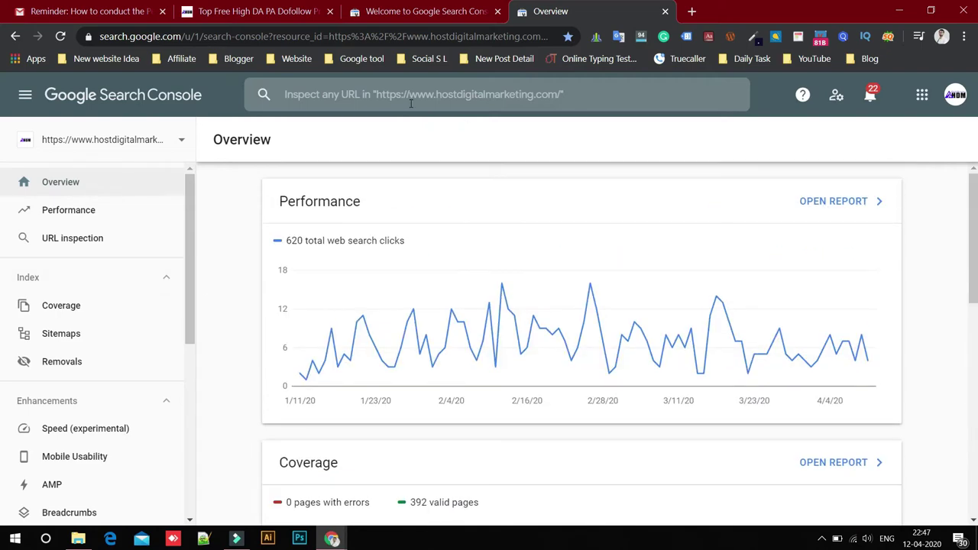
left_click(343, 94)
key("ctrl+v")
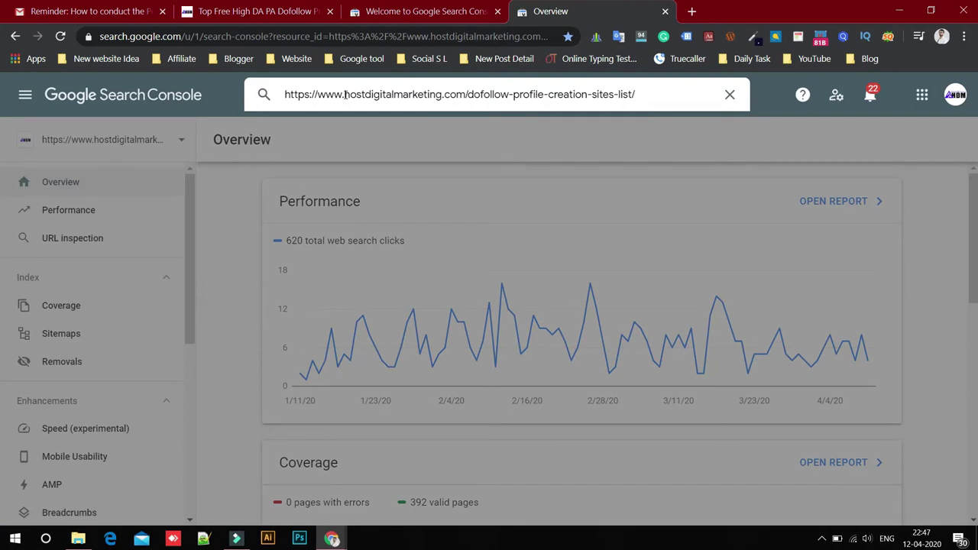
key("Return")
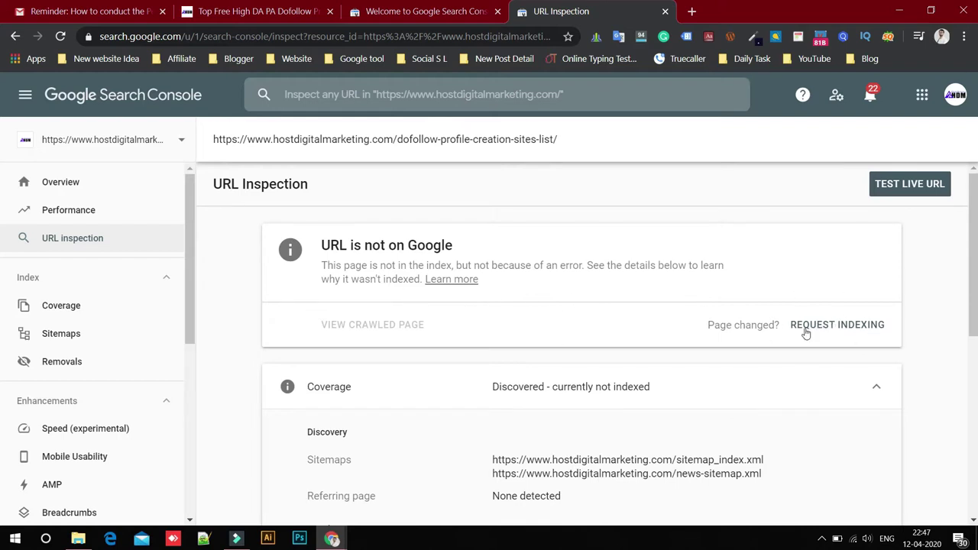
left_click(846, 327)
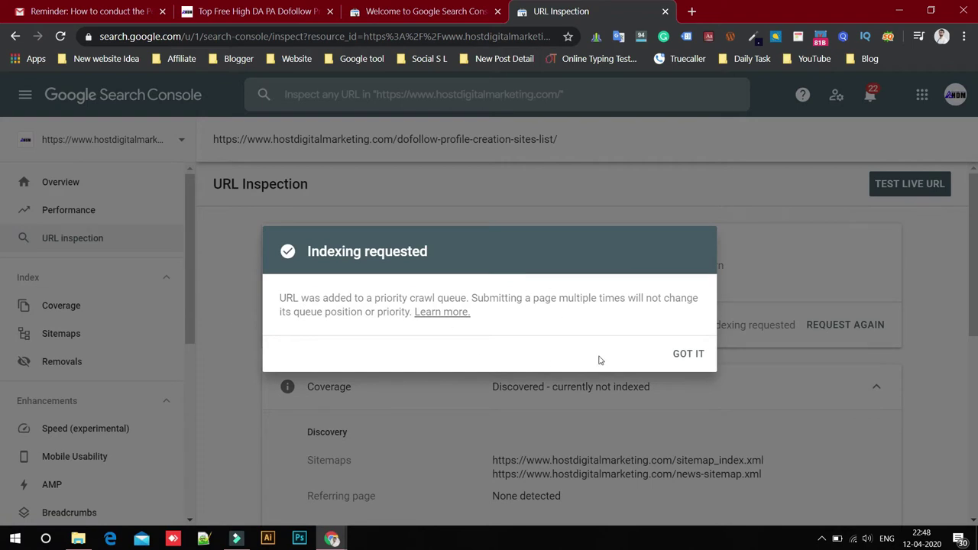
left_click(691, 357)
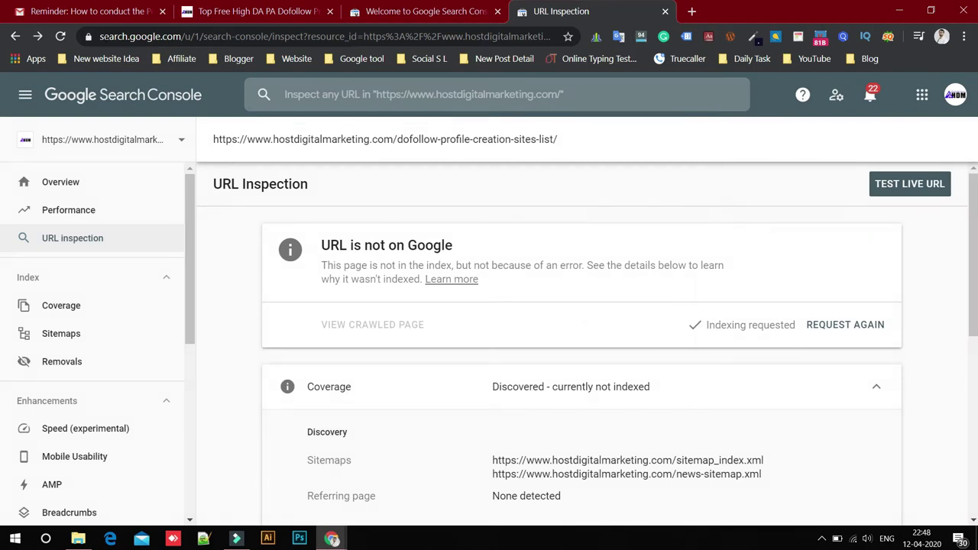
Step: Reload the URL inspection and run a live test of the article's URL
left_click(61, 36)
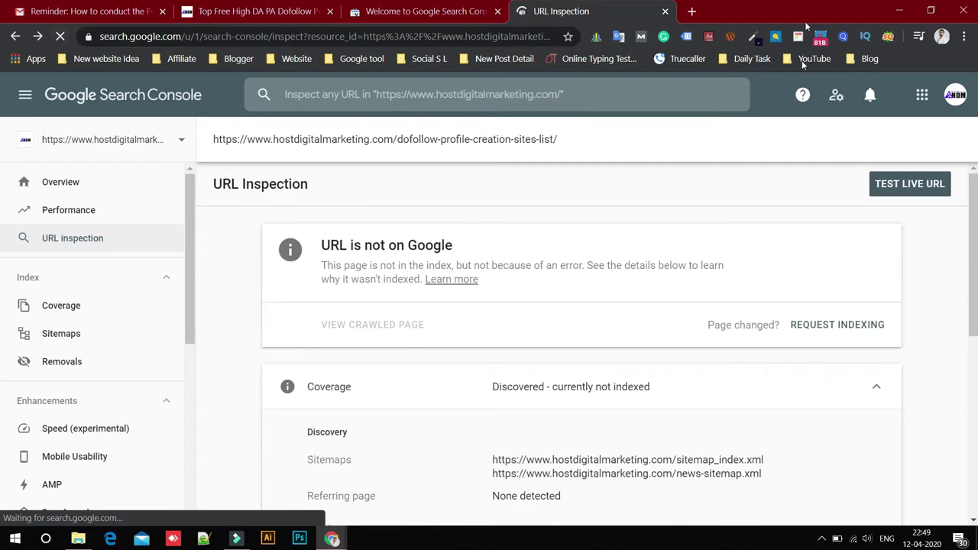
left_click(907, 189)
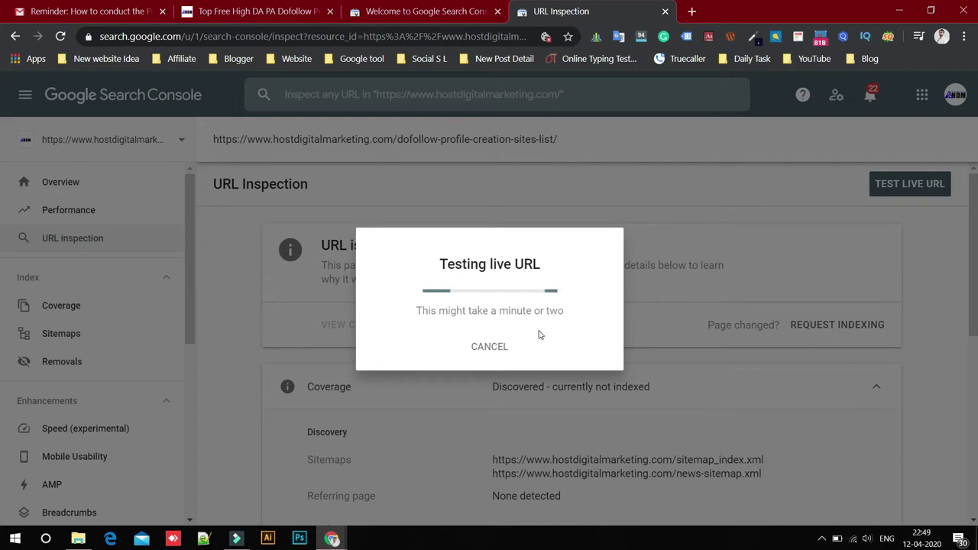
left_click(691, 12)
type("site:https://www.hostdigitalmarketing.com/dofollow-profile-creation-sites-list/")
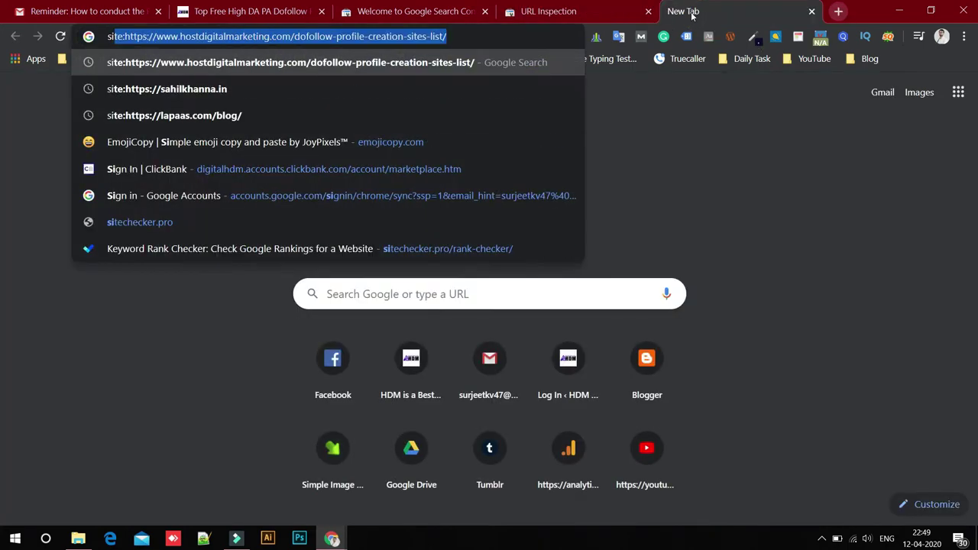
key("Right")
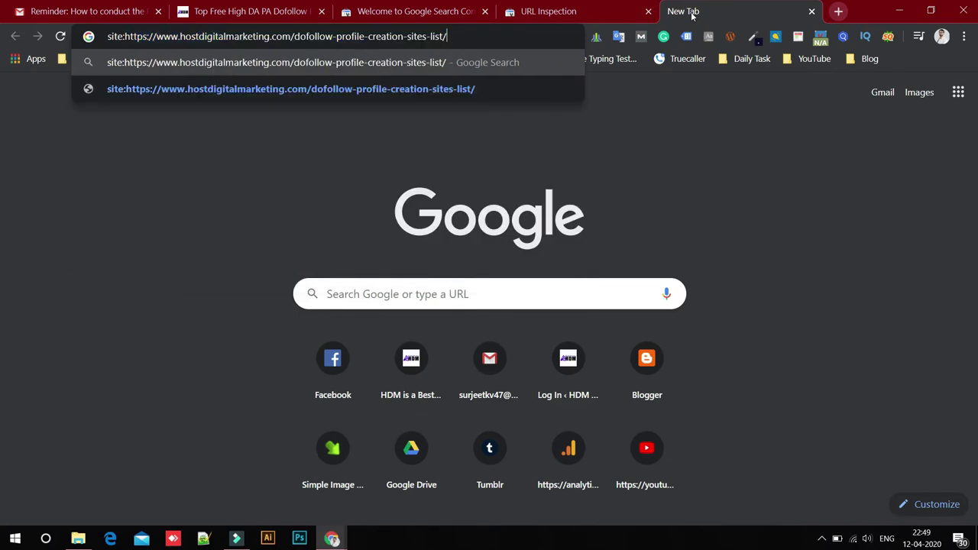
key("Return")
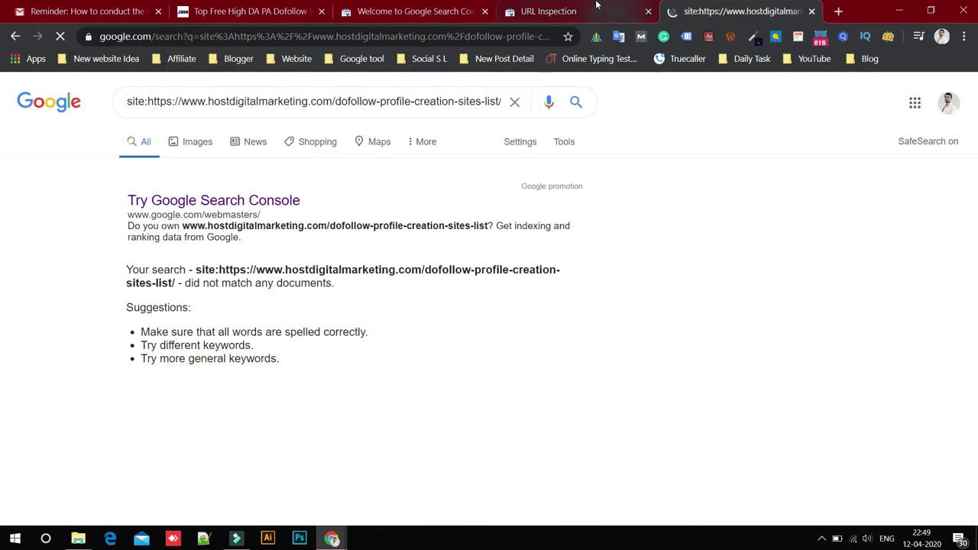
left_click(580, 8)
left_click(730, 12)
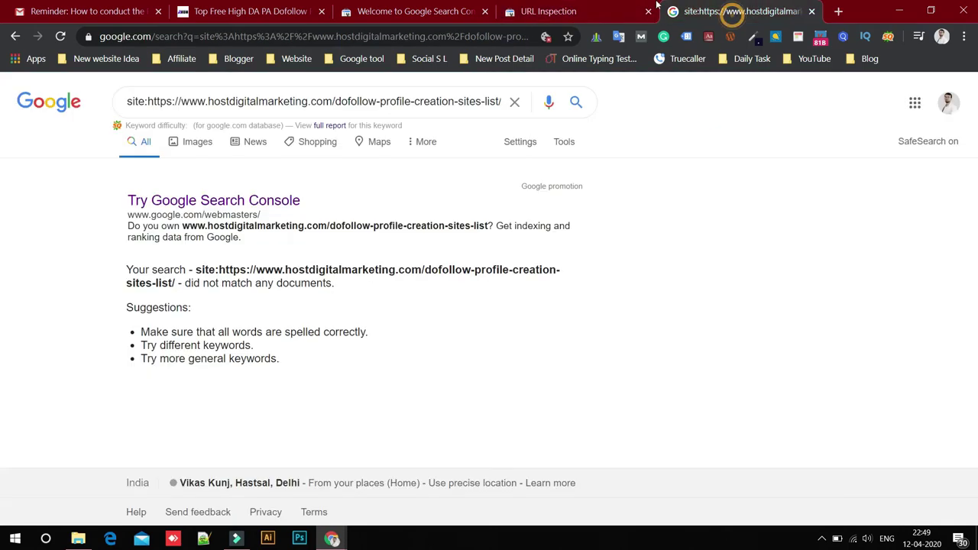
Step: Return to the URL inspection, show its Google index result and submit another indexing request for the article
left_click(574, 10)
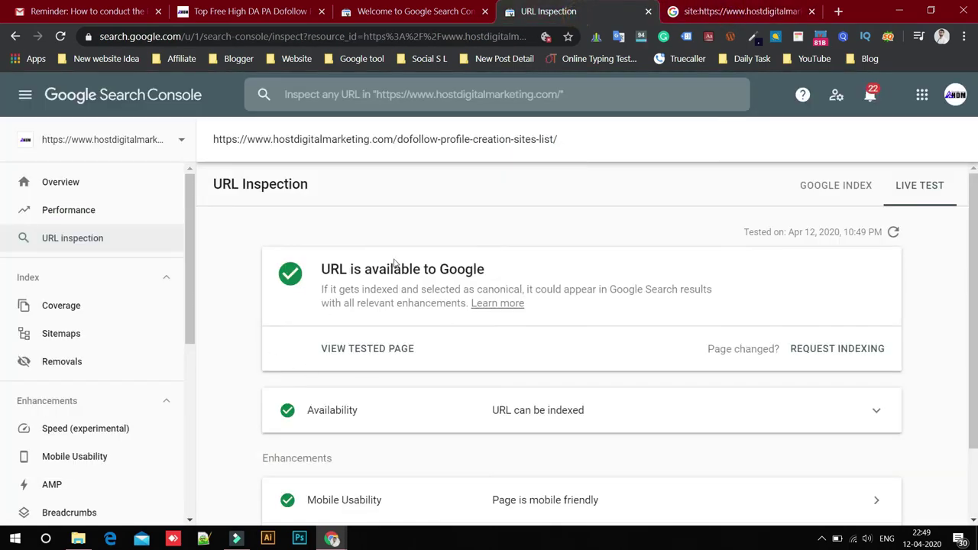
left_click(836, 187)
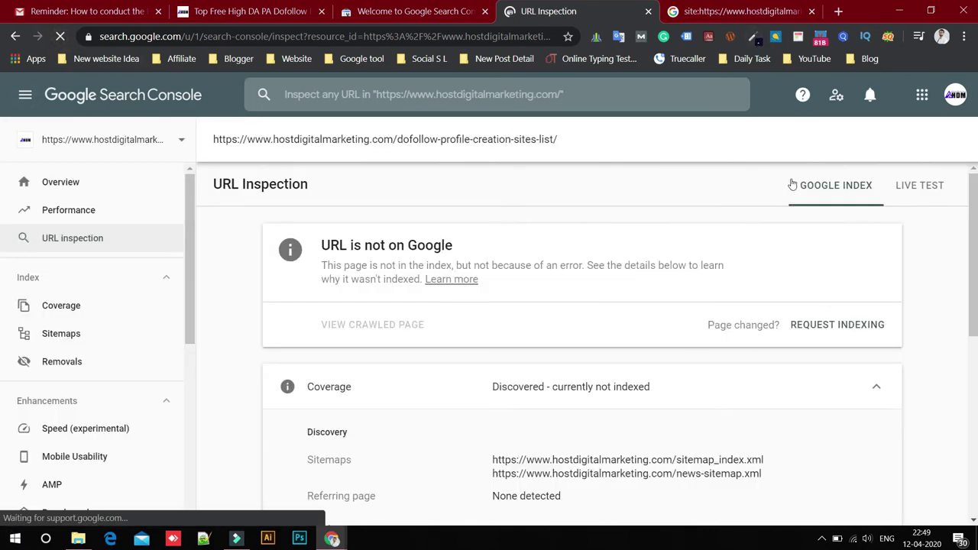
left_click(734, 10)
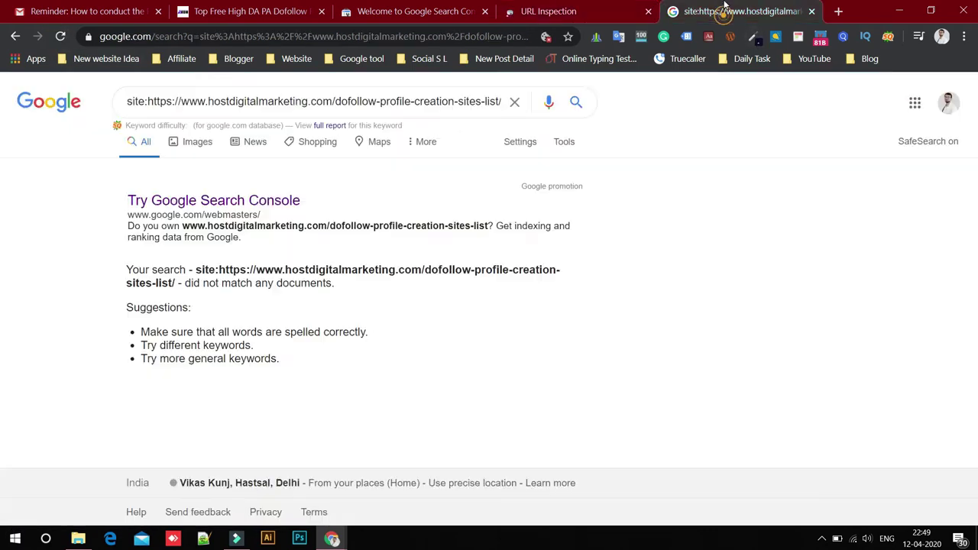
left_click(566, 11)
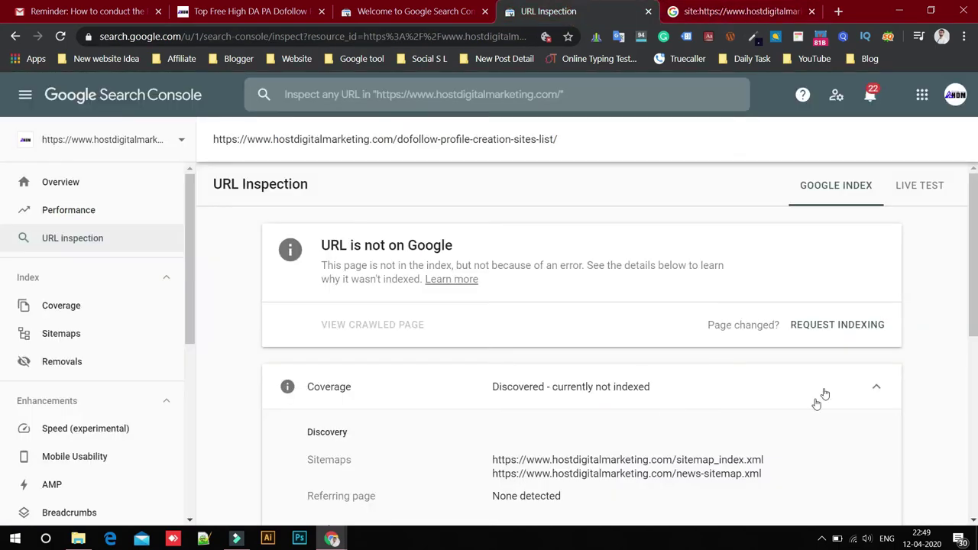
left_click(835, 329)
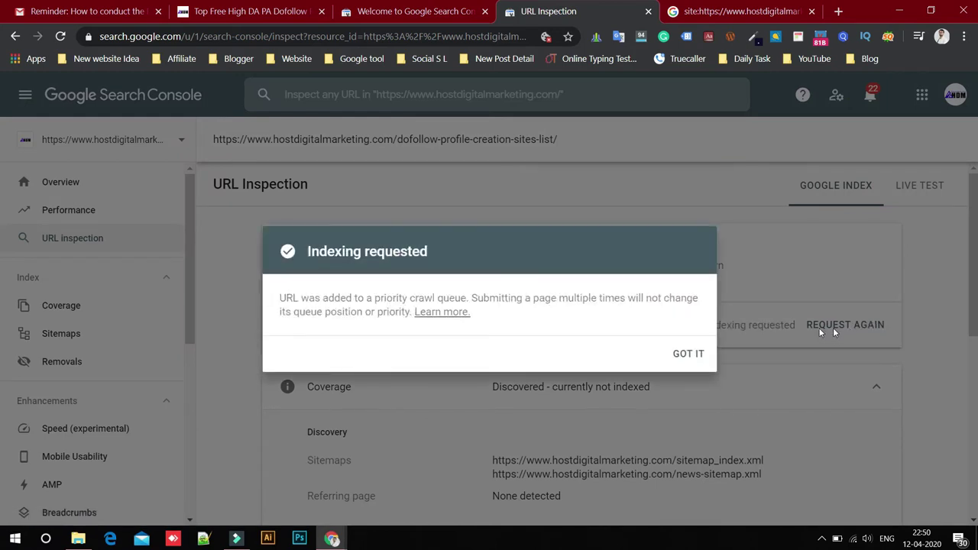
left_click(692, 355)
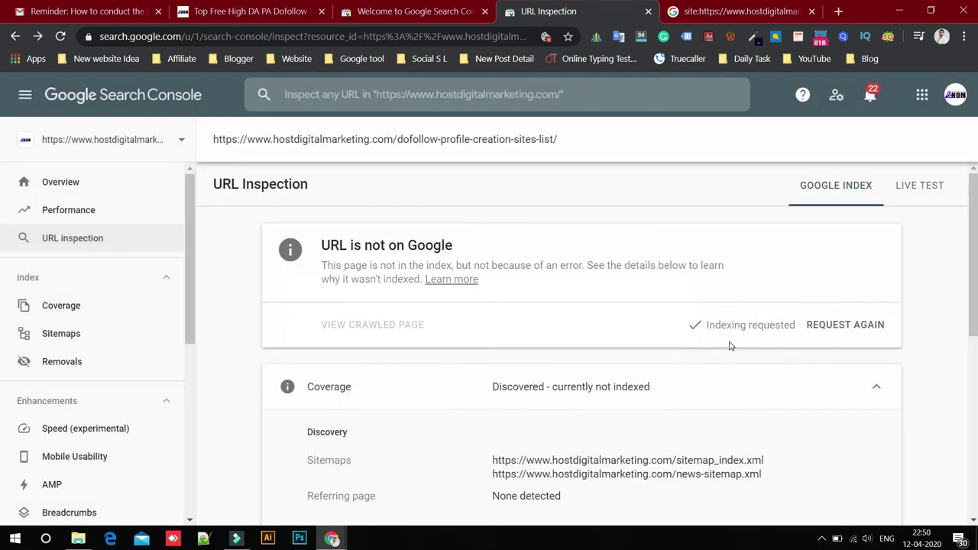
Step: Review the article's index coverage details, and its live test results for availability, mobile usability and breadcrumbs
scroll(645, 353, "down", 4)
scroll(644, 354, "up", 4)
scroll(644, 354, "down", 4)
scroll(646, 352, "up", 5)
left_click(902, 187)
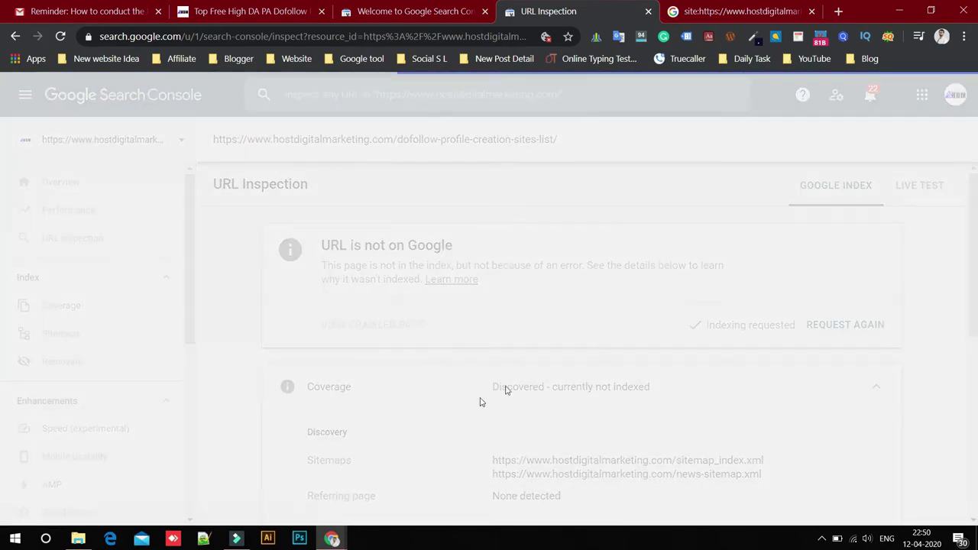
scroll(398, 421, "down", 1)
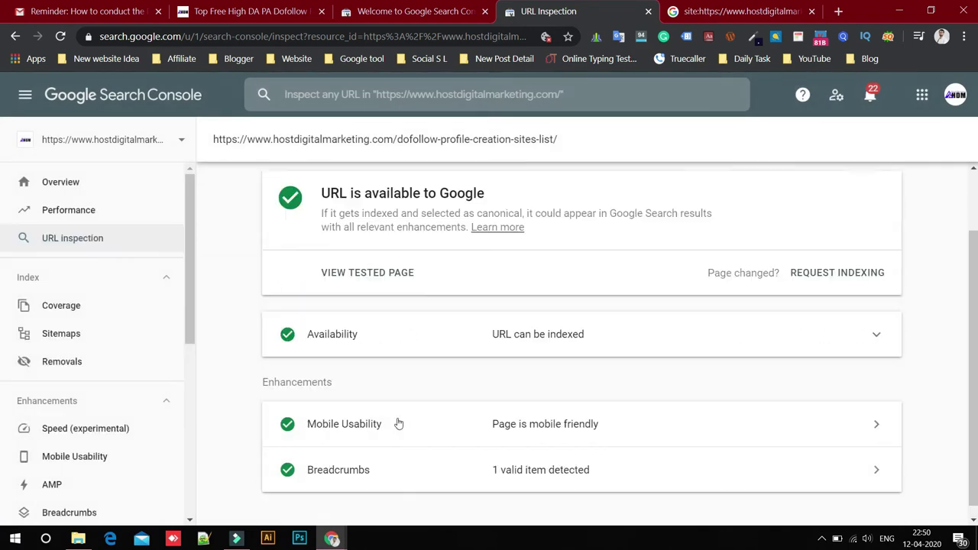
scroll(604, 343, "up", 1)
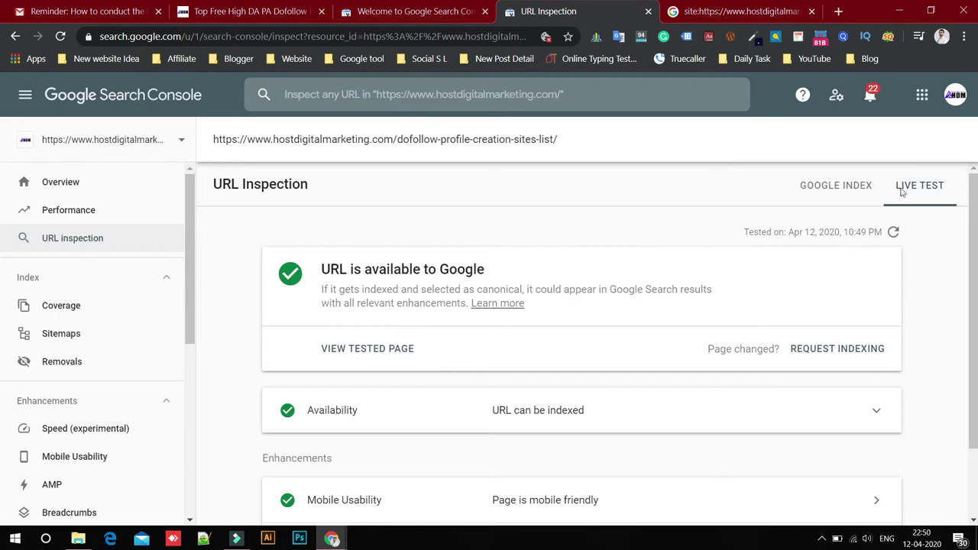
Step: View the tested page's screenshot, additional information and HTML in the live test details
left_click(382, 350)
left_click(839, 228)
scroll(881, 321, "down", 3)
scroll(878, 361, "up", 3)
left_click(934, 220)
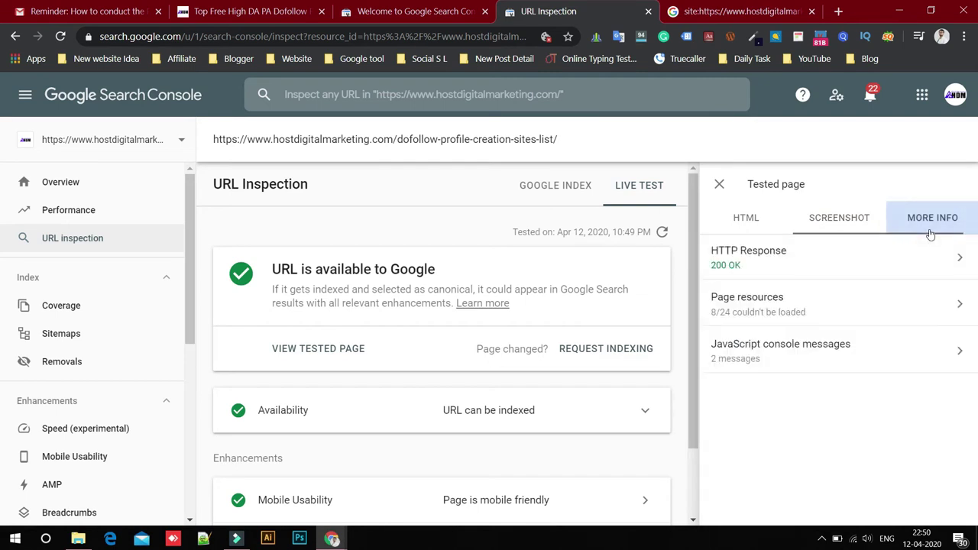
left_click(753, 223)
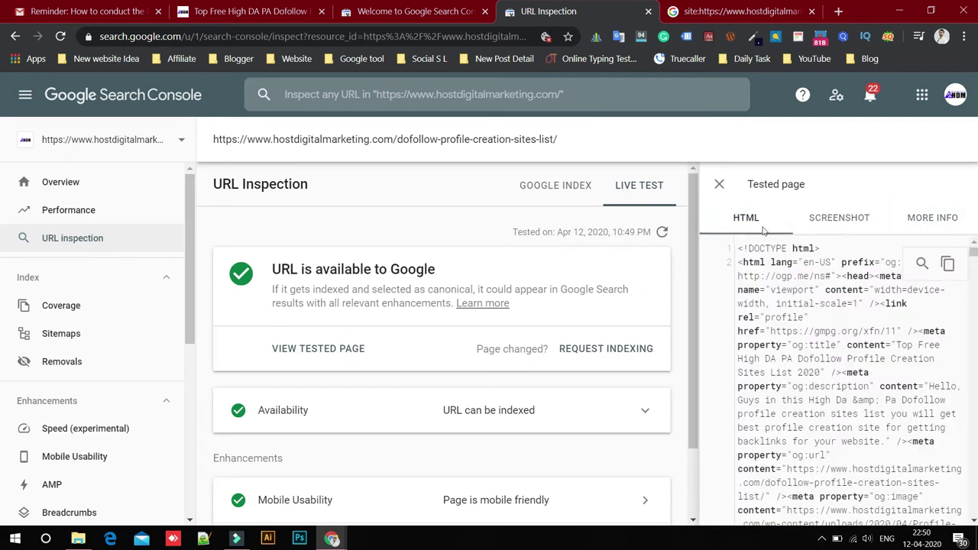
Step: View the tested page's additional information, close it, and review the coverage details in the Google index result
left_click(930, 216)
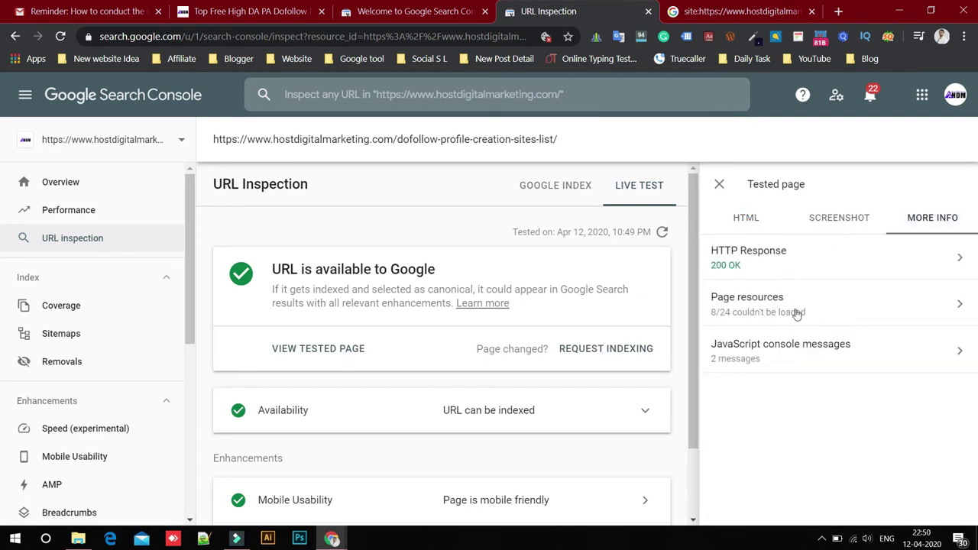
left_click(718, 186)
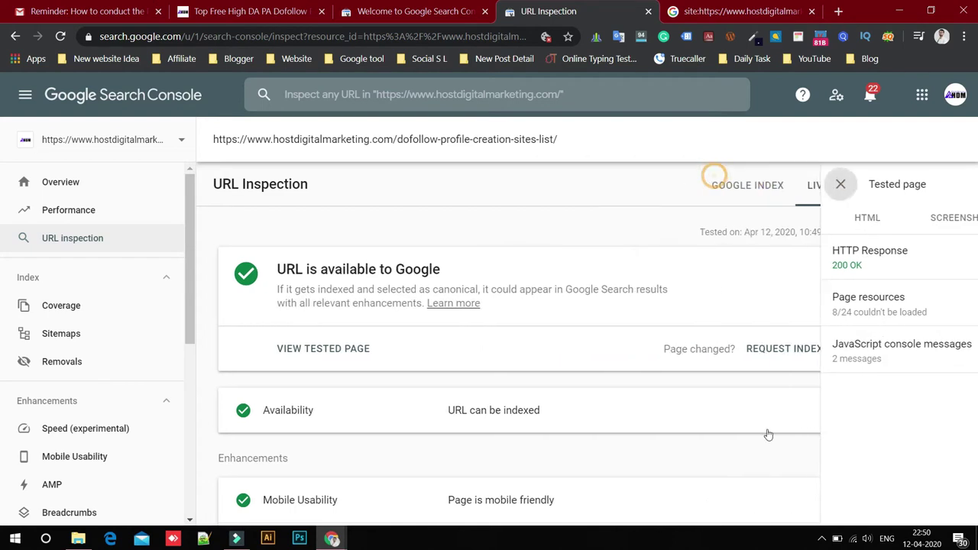
left_click(833, 185)
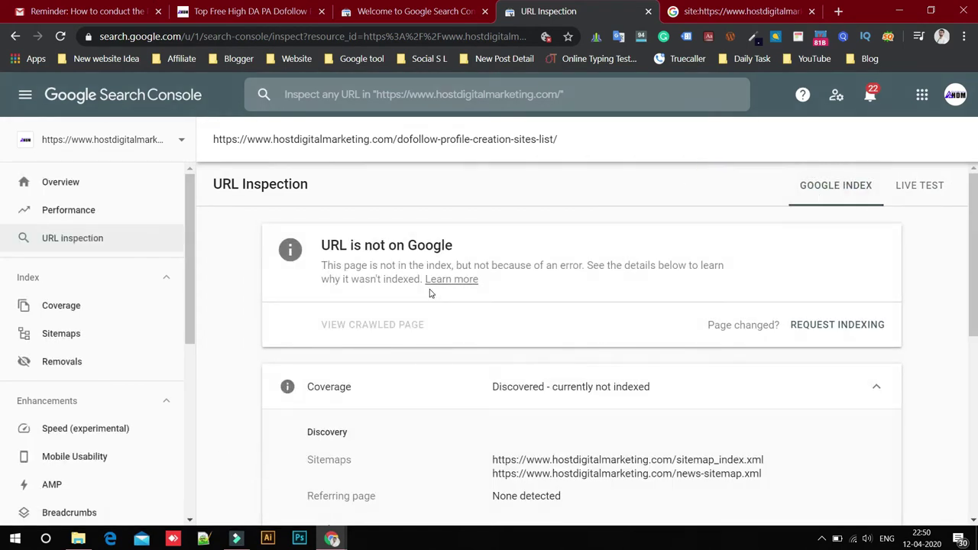
left_click(698, 402)
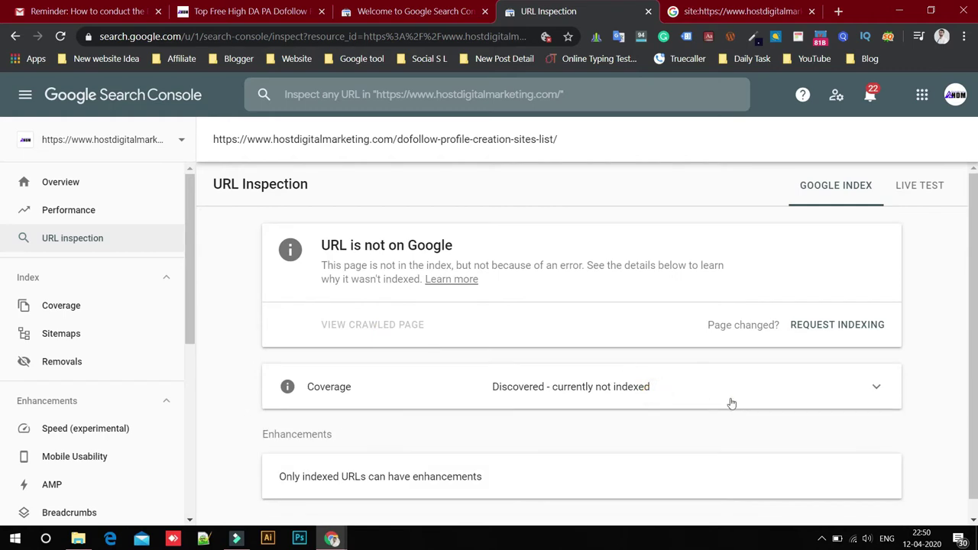
left_click(711, 366)
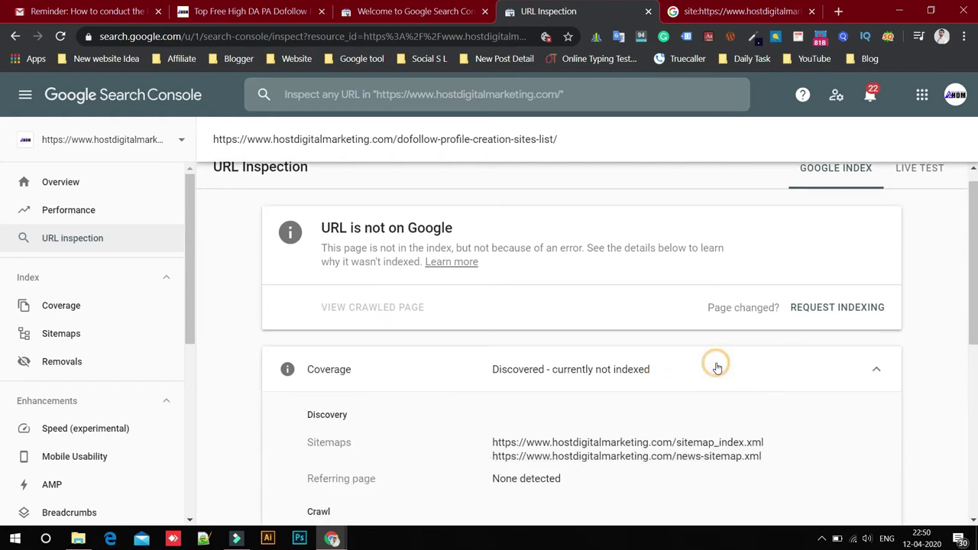
Step: Reload the site: search results for the article and compare the listing with the published article page
left_click(690, 11)
left_click(60, 36)
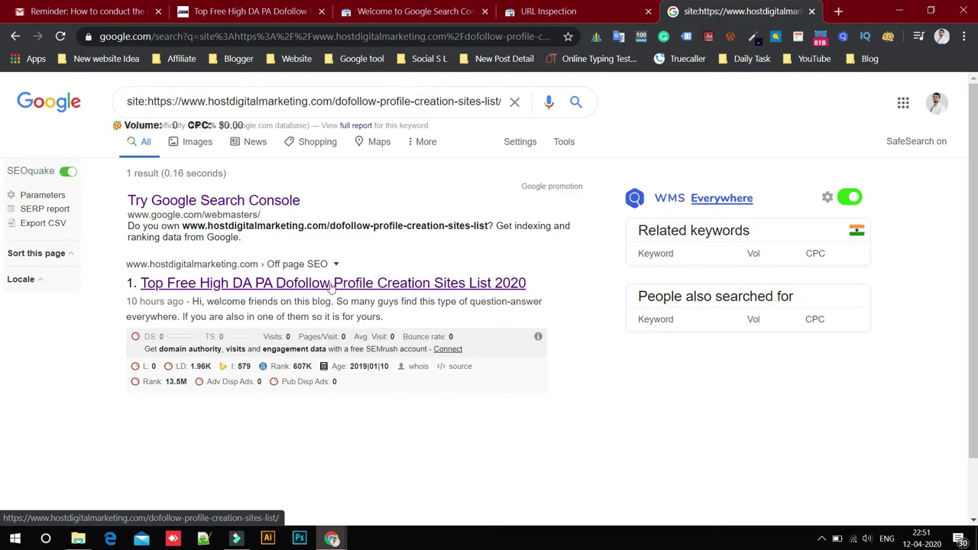
left_click(279, 6)
scroll(344, 358, "up", 10)
scroll(344, 359, "up", 5)
scroll(679, 393, "down", 4)
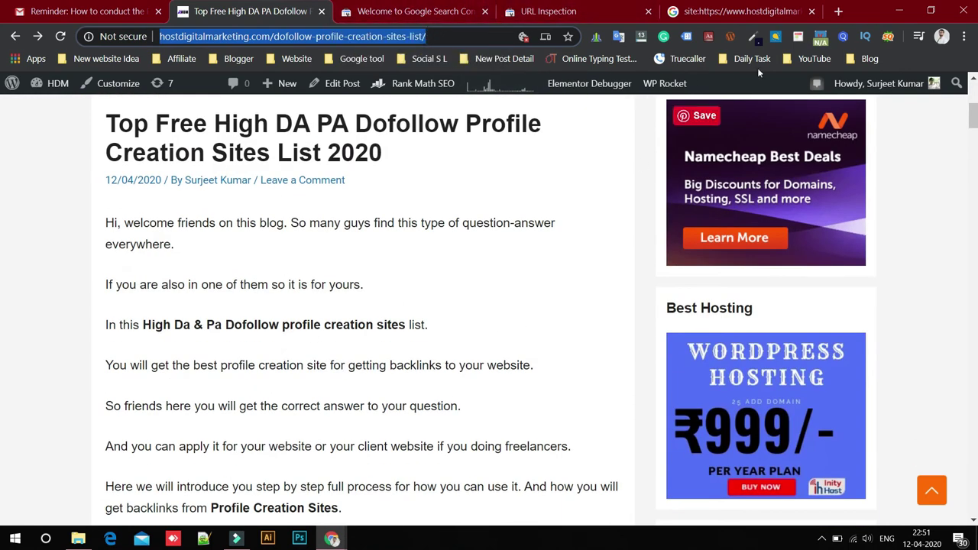
left_click(753, 11)
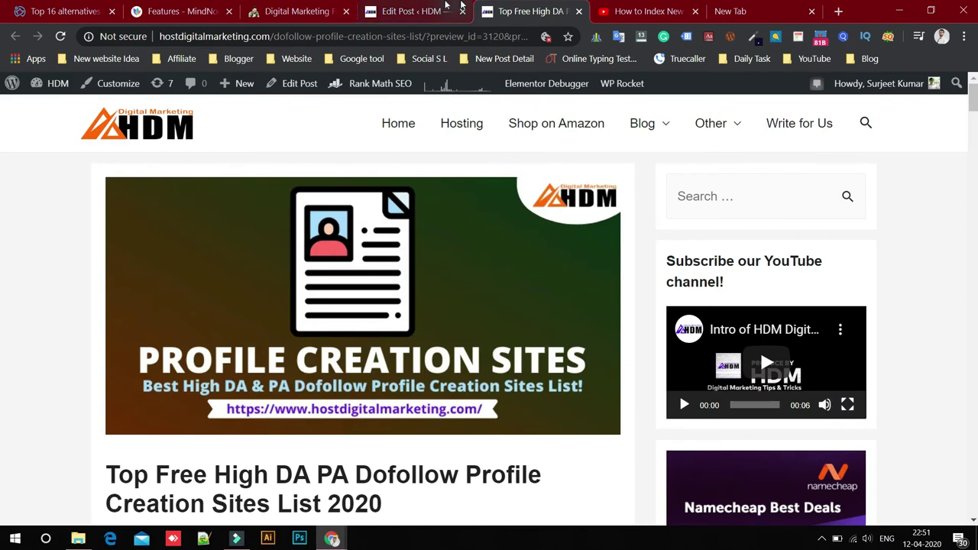
Step: Review the Rank Math basic SEO, additional and title readability checks in the article's WordPress post editor
left_click(447, 6)
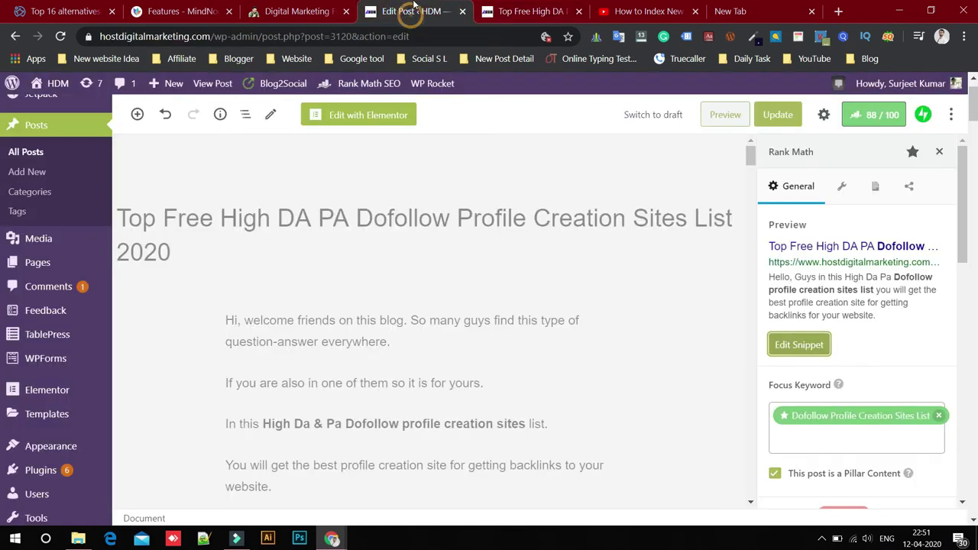
scroll(834, 235, "down", 6)
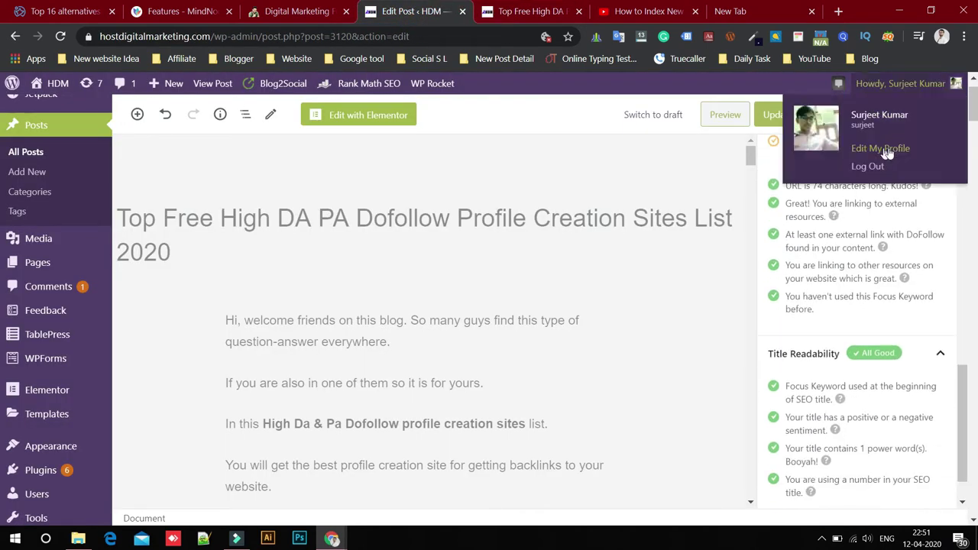
scroll(852, 289, "down", 1)
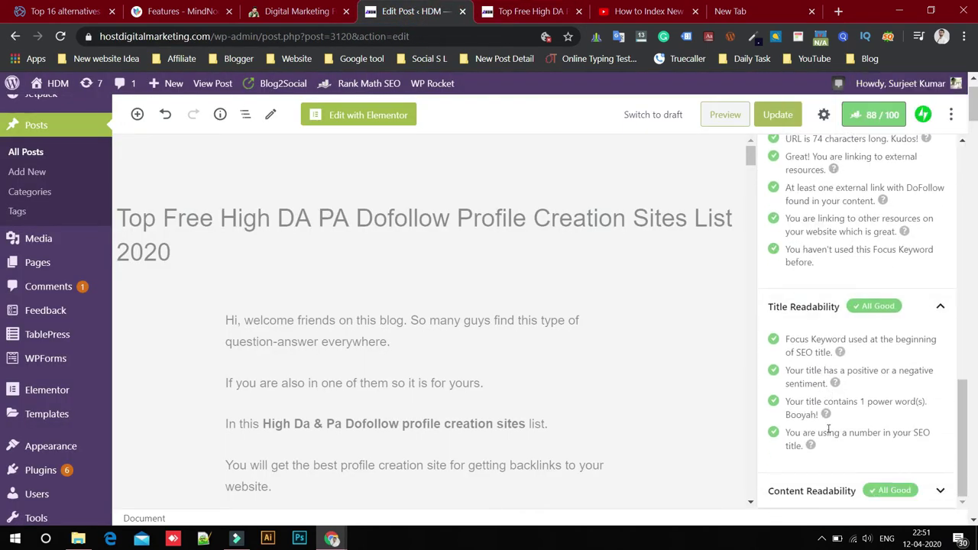
scroll(871, 405, "up", 5)
scroll(878, 407, "down", 3)
scroll(851, 382, "up", 1)
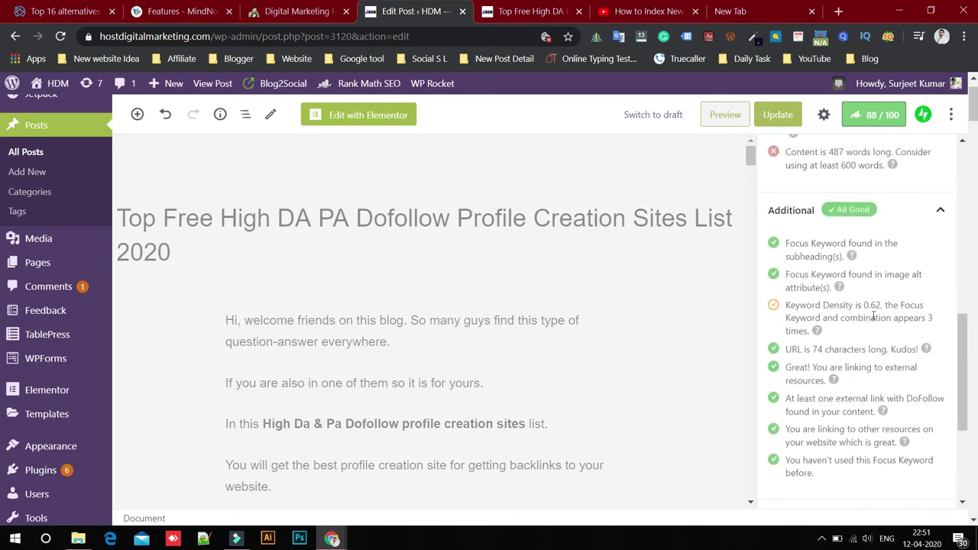
scroll(869, 345, "up", 3)
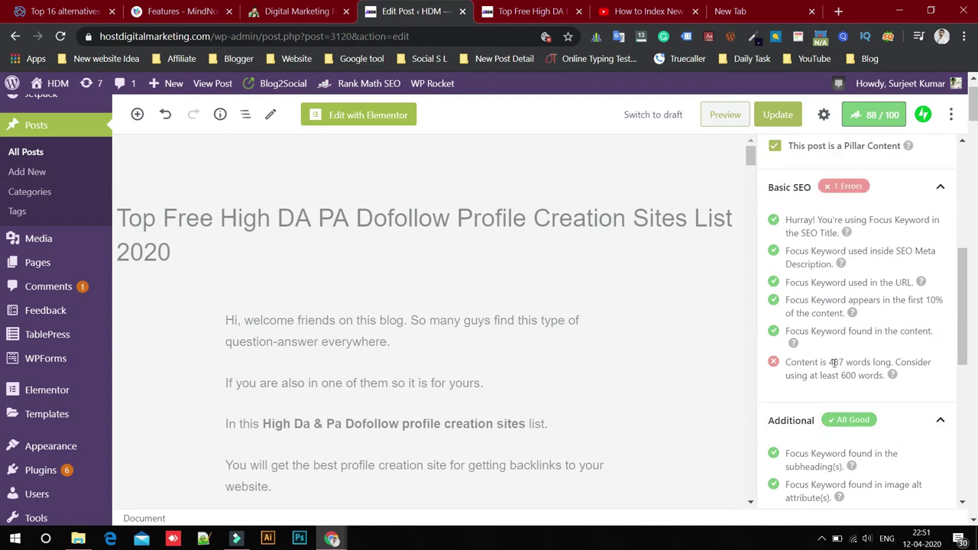
Step: Copy "DA PA Dofollow Profile Creation Sites List" from the post title and search Google for it in a new tab
left_click(325, 211)
left_click_drag(278, 219, 732, 222)
key("ctrl+c")
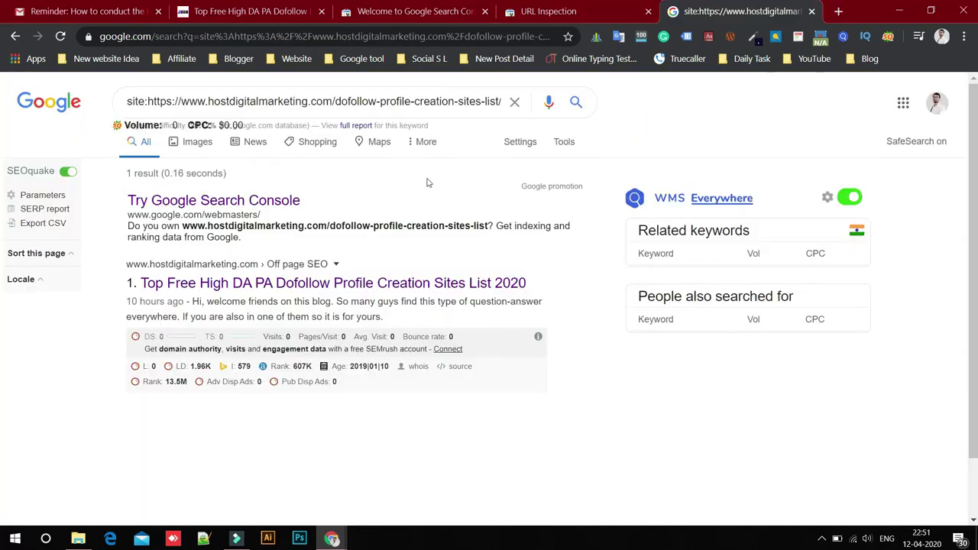
left_click(838, 10)
key("ctrl+v")
key("Return")
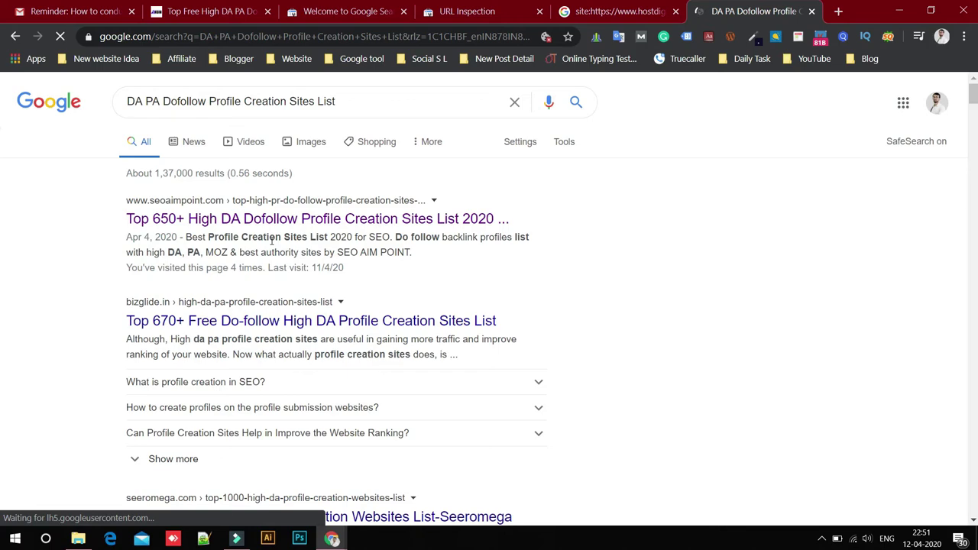
Step: Find "host" within the keyword results and compare the article's listing with its site: search result
key("ctrl+f")
type("host")
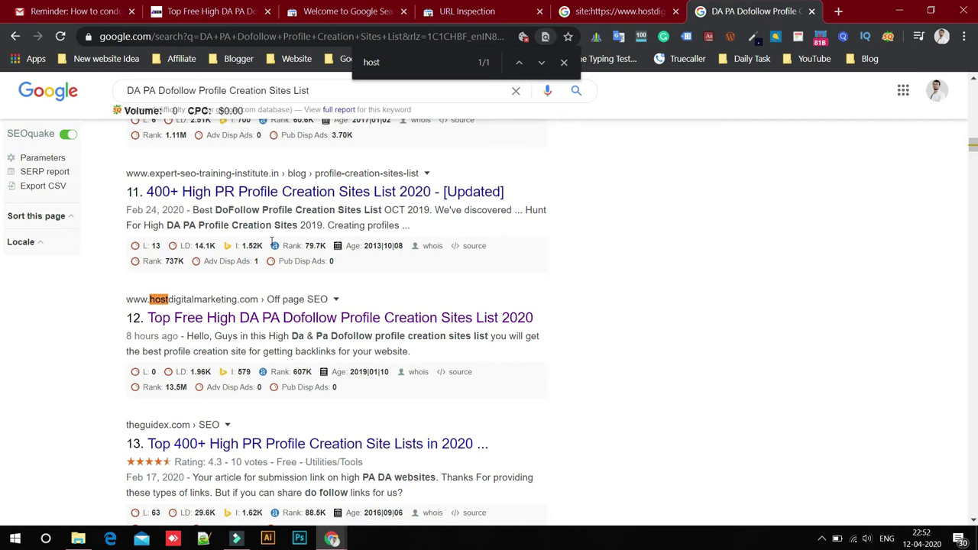
left_click(604, 11)
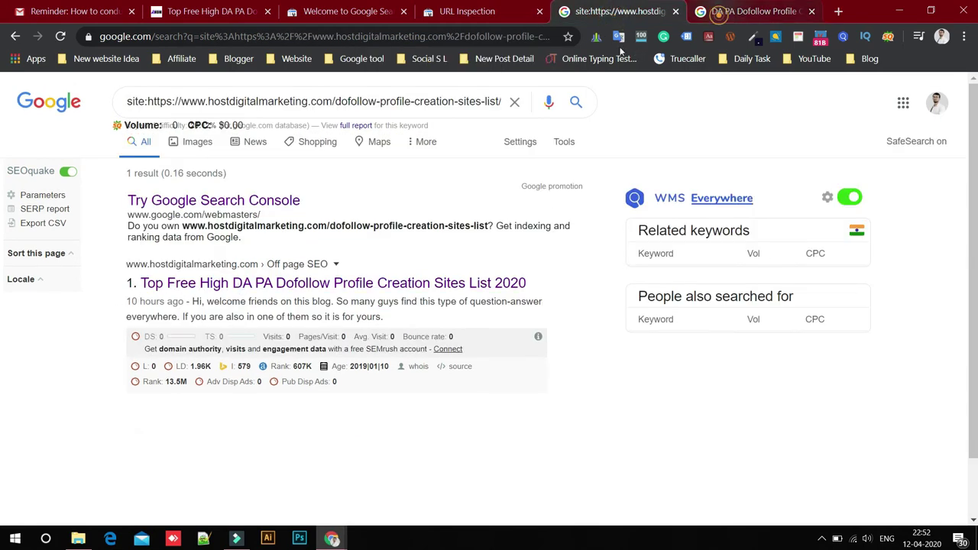
left_click(722, 11)
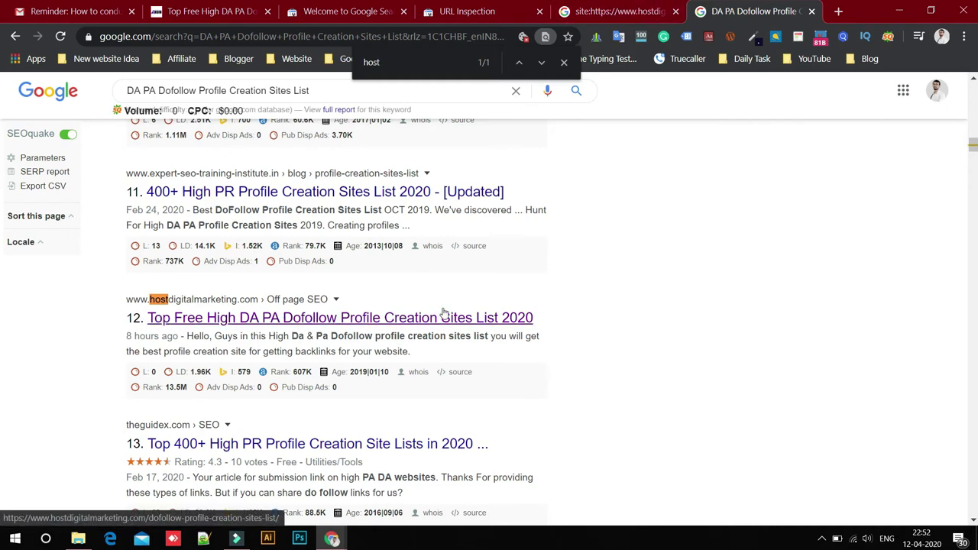
left_click(624, 16)
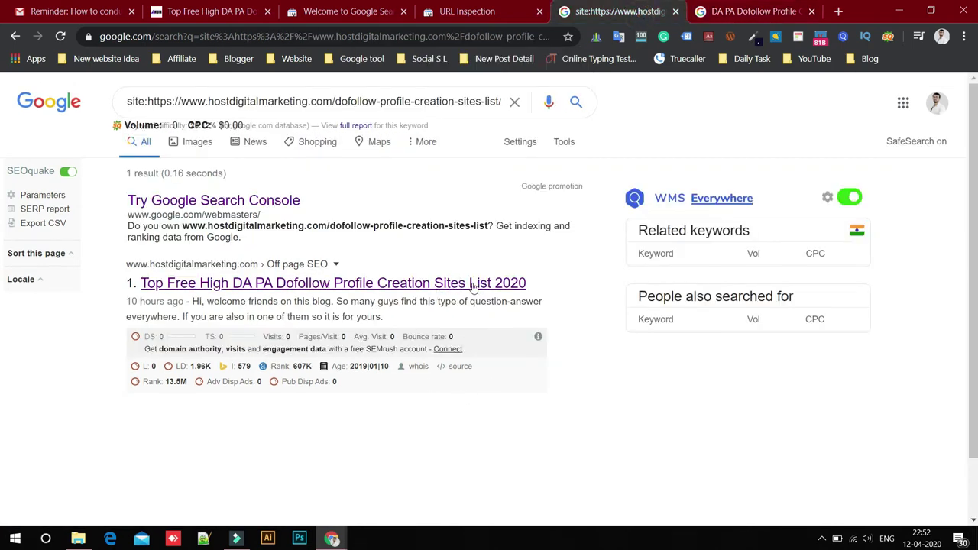
left_click(759, 12)
left_click(605, 12)
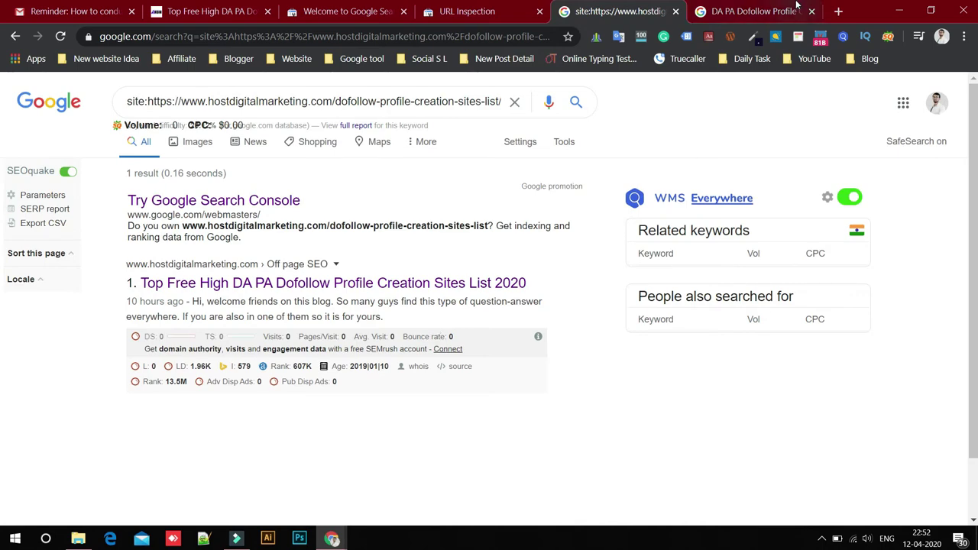
left_click(797, 6)
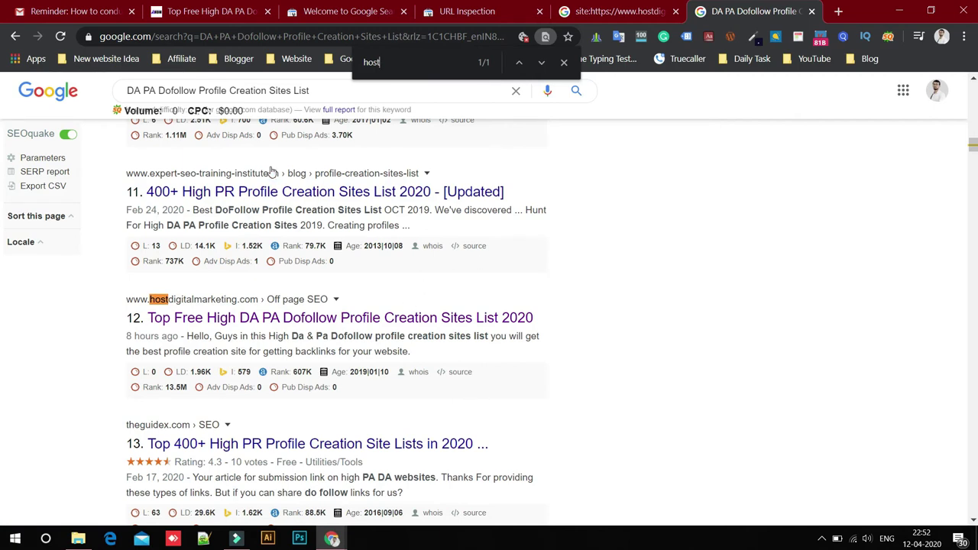
Step: Shorten the query to "Dofollow Profile Creation Sites List", search again, and find "host" within the results
left_click_drag(159, 91, 112, 94)
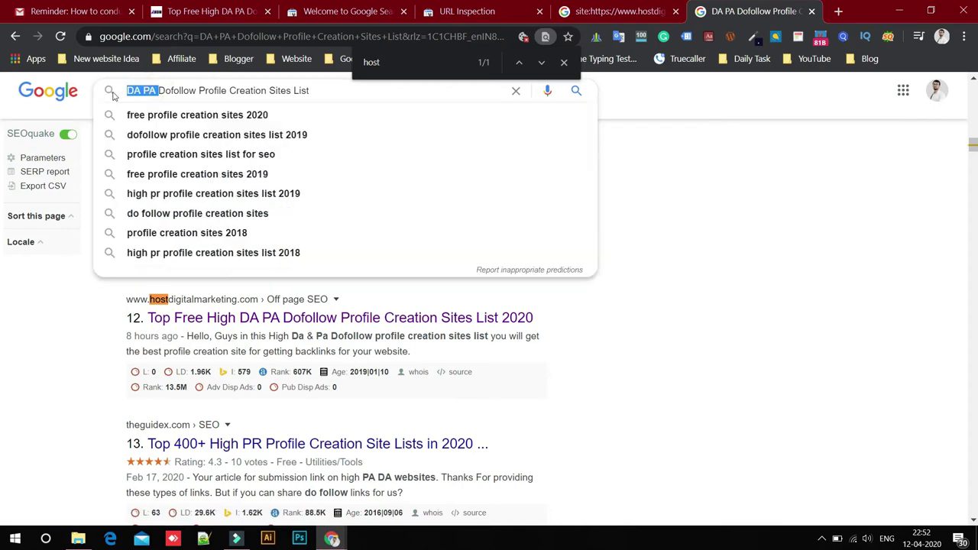
key("BackSpace")
key("Return")
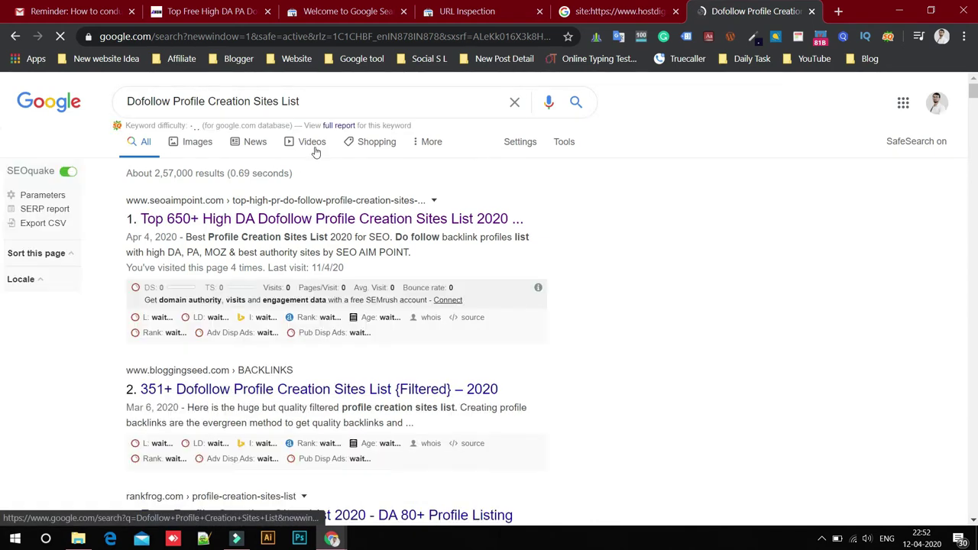
key("ctrl+f")
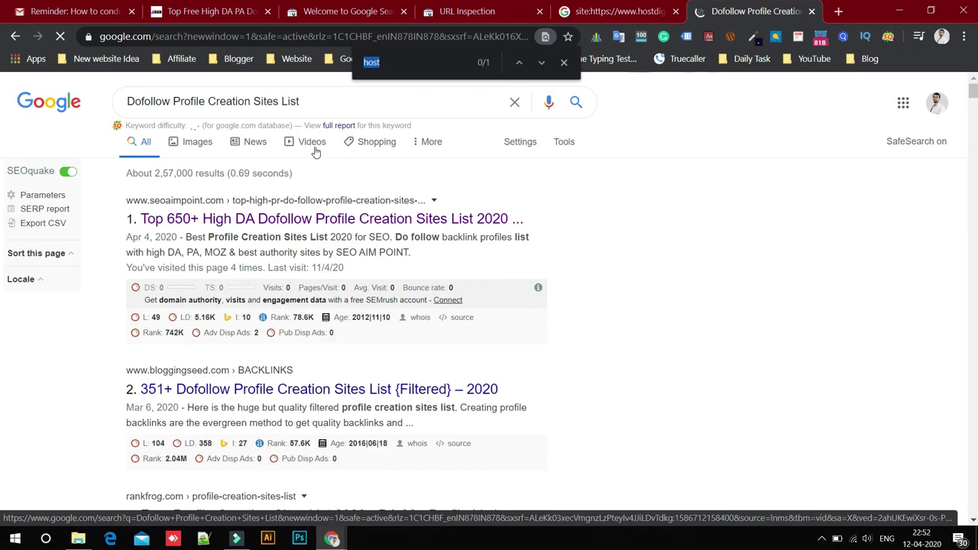
key("Return")
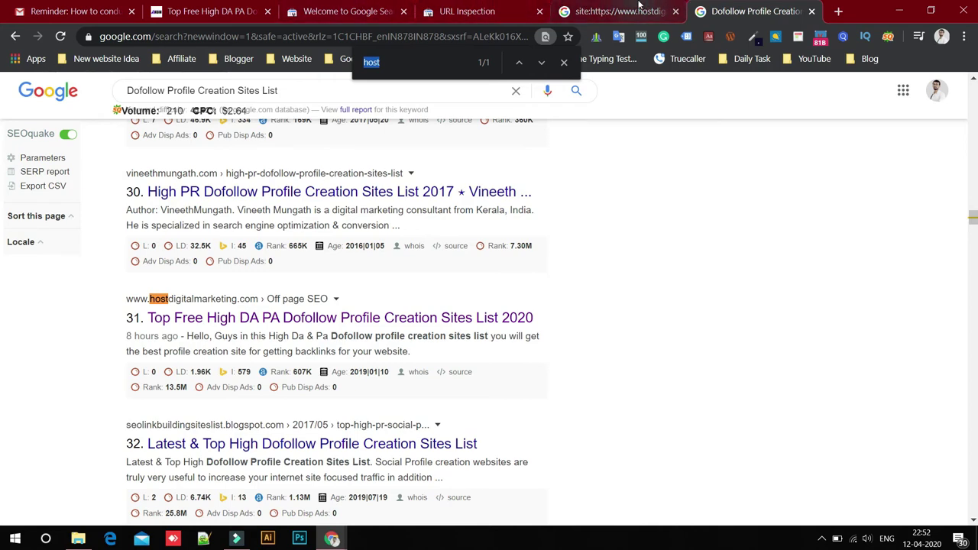
Step: Return to the published profile creation sites article on the blog
key("alt+Tab")
key("alt+Tab")
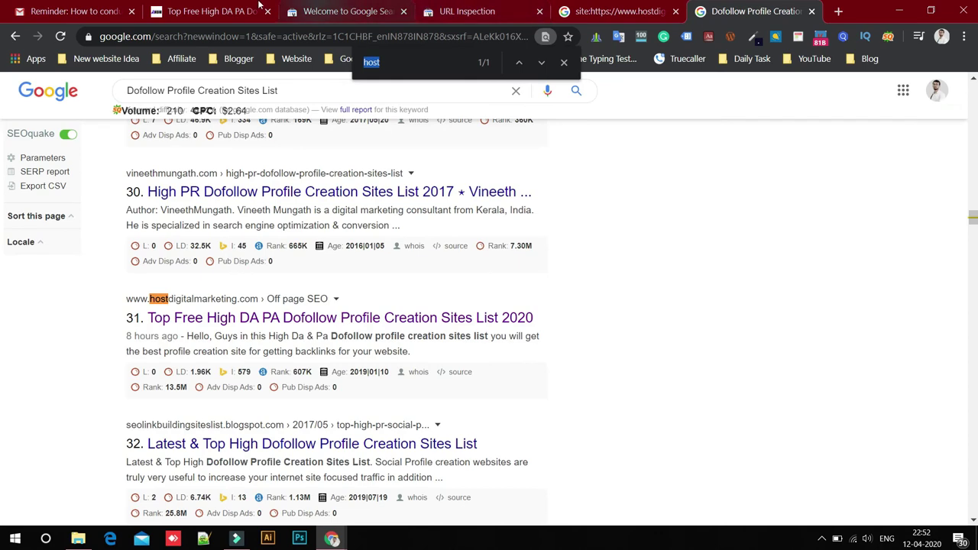
left_click(226, 10)
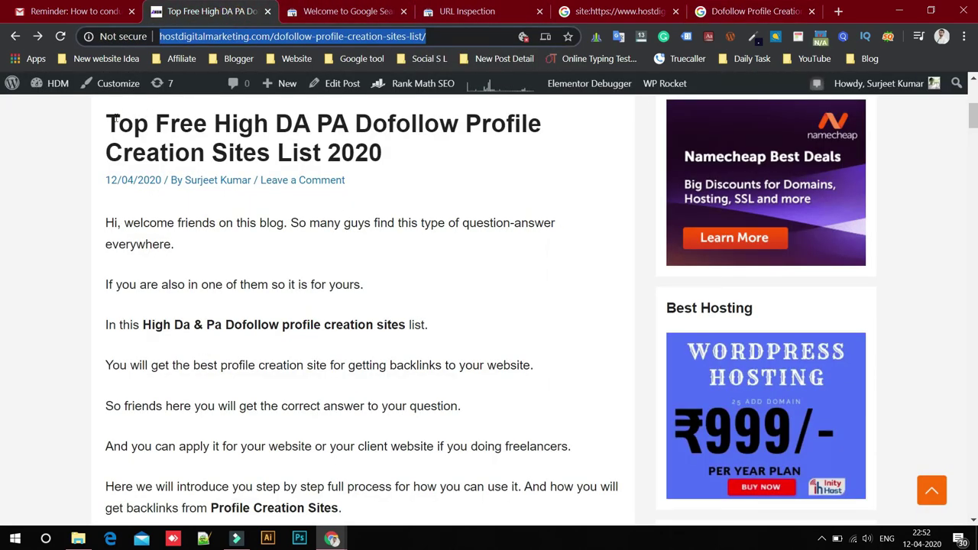